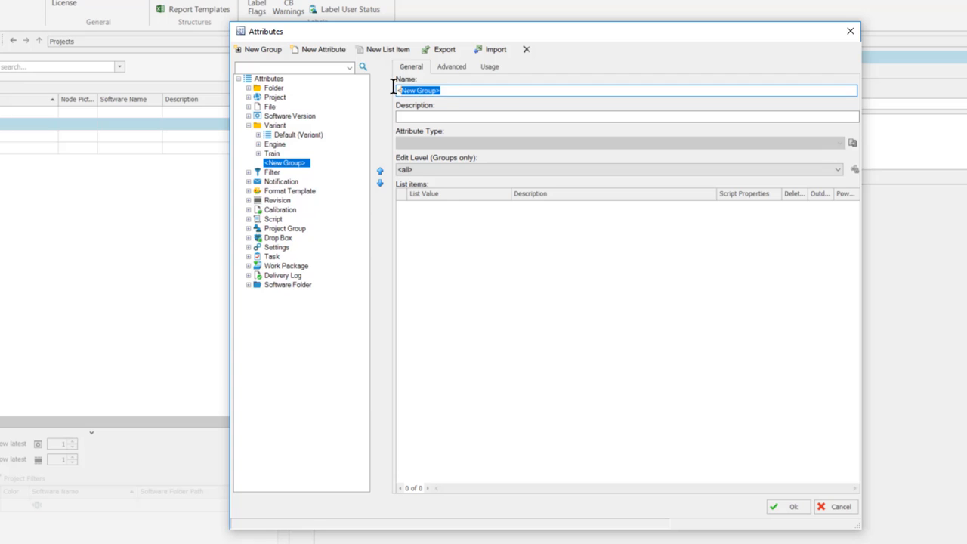
Name the new variant group EV Attributes and add a Check Box attribute named ThermalManagement to it.
type("EV ")
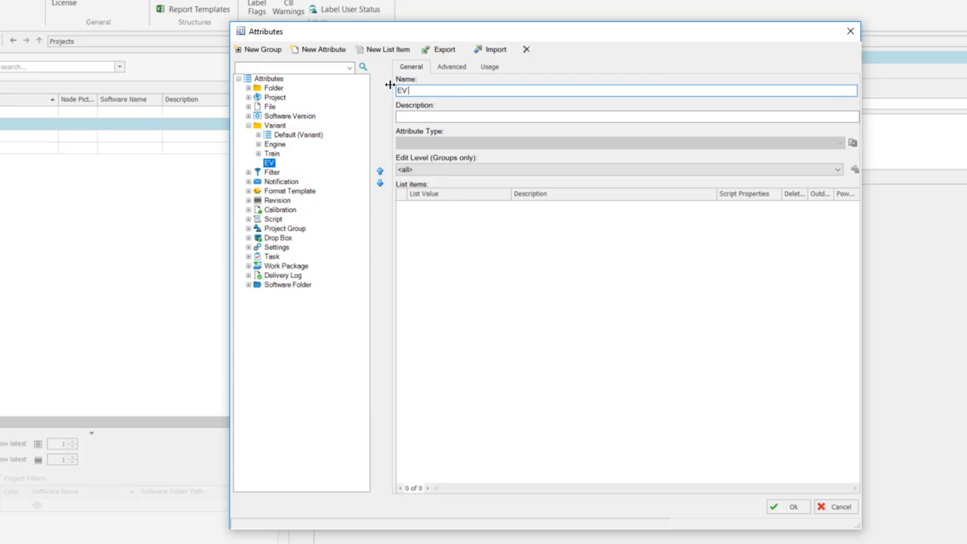
type("Attributes")
left_click(324, 49)
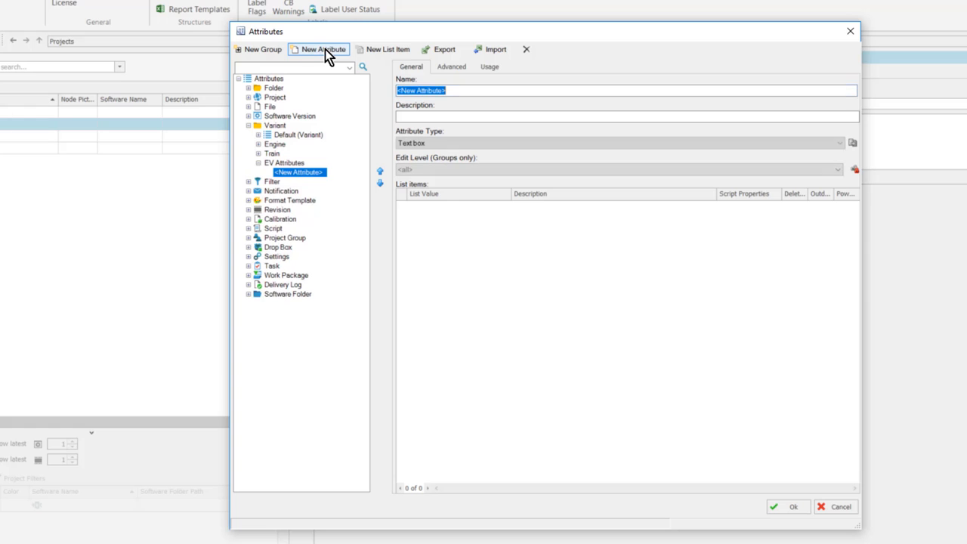
key("Tab")
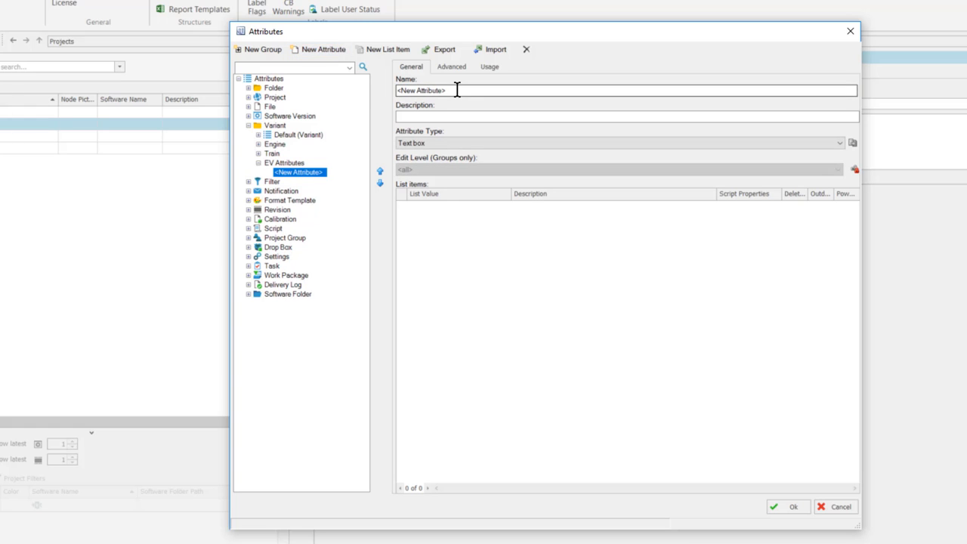
left_click_drag(456, 91, 382, 95)
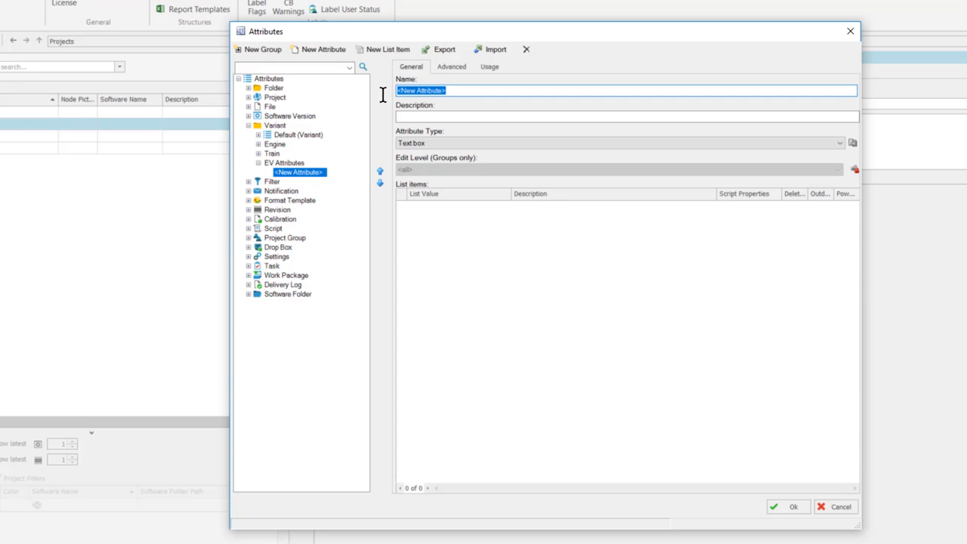
type("Therma")
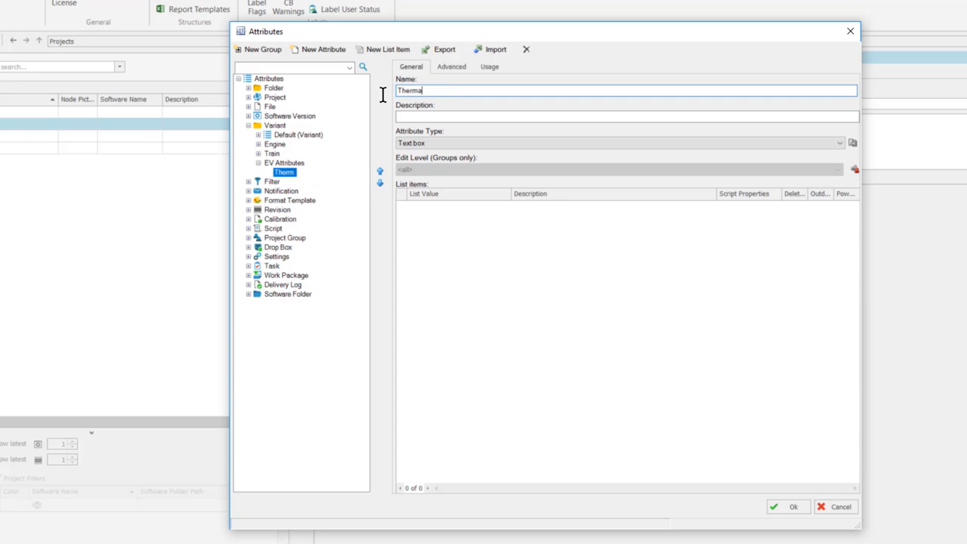
type("lManagement")
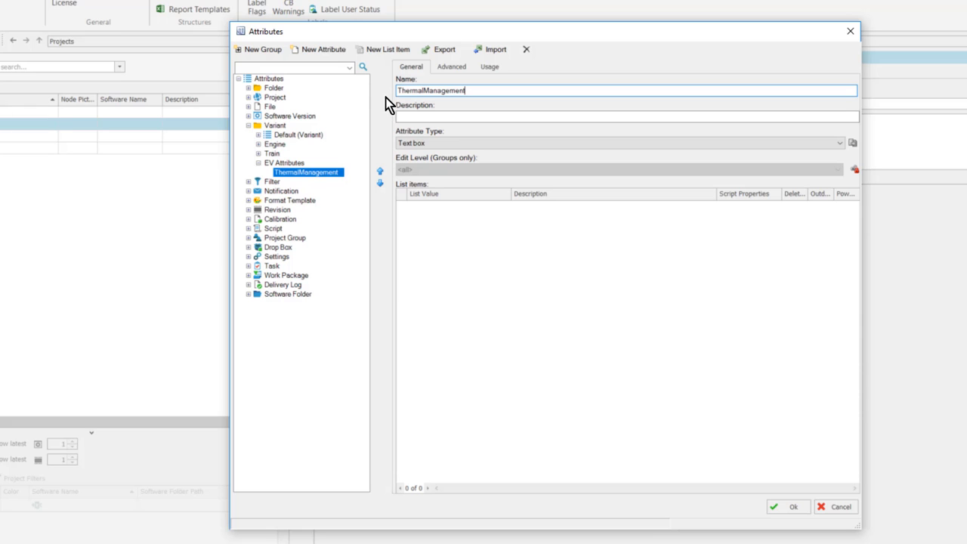
left_click(428, 144)
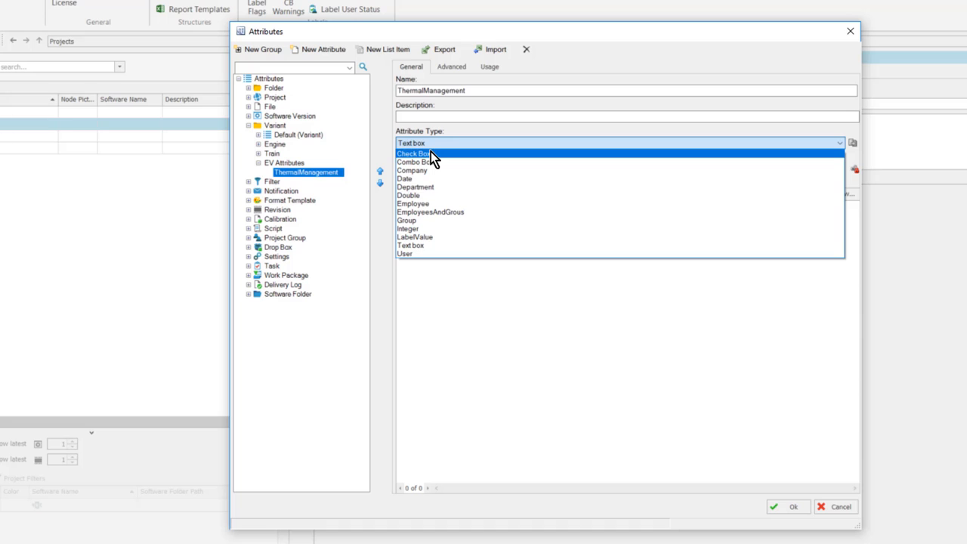
left_click(430, 155)
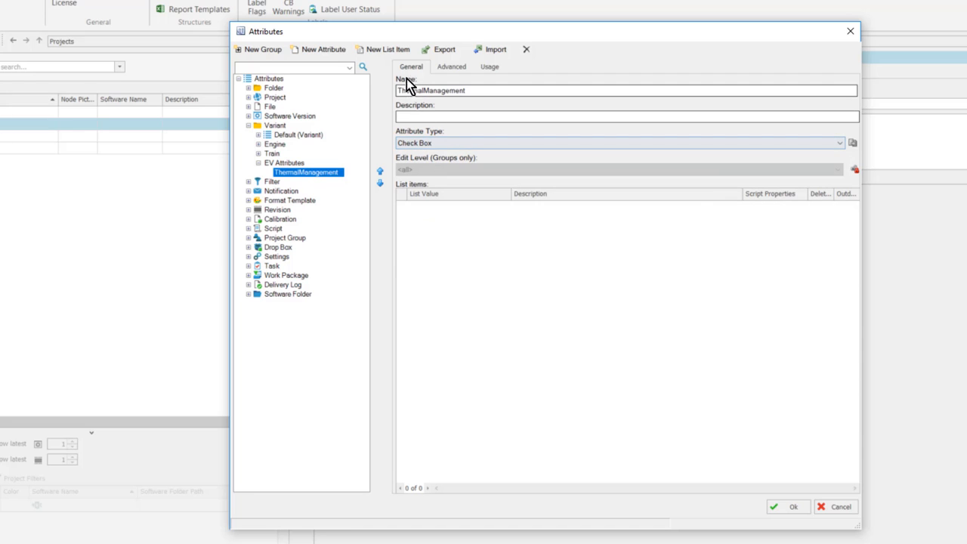
Add two list items, Active and Passive, to the ThermalManagement attribute.
left_click(388, 50)
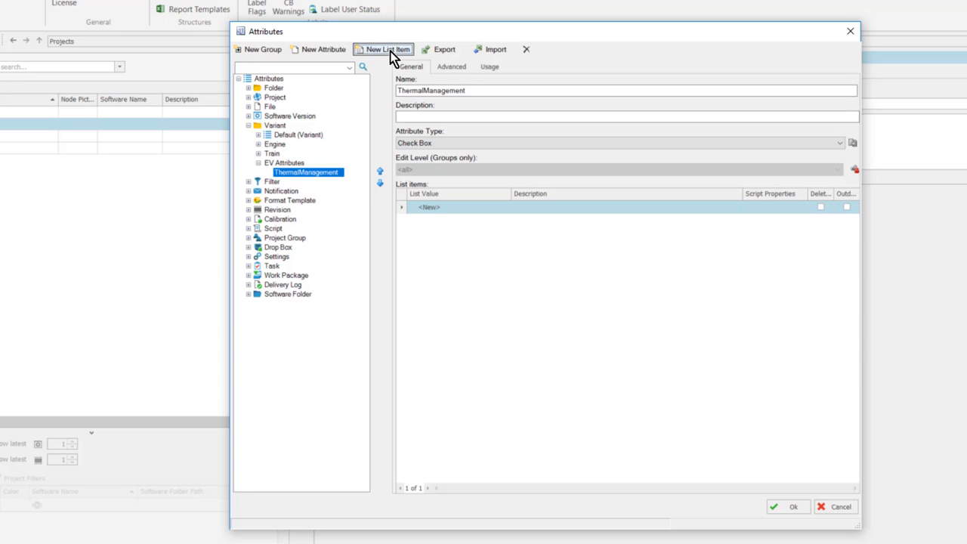
left_click(388, 50)
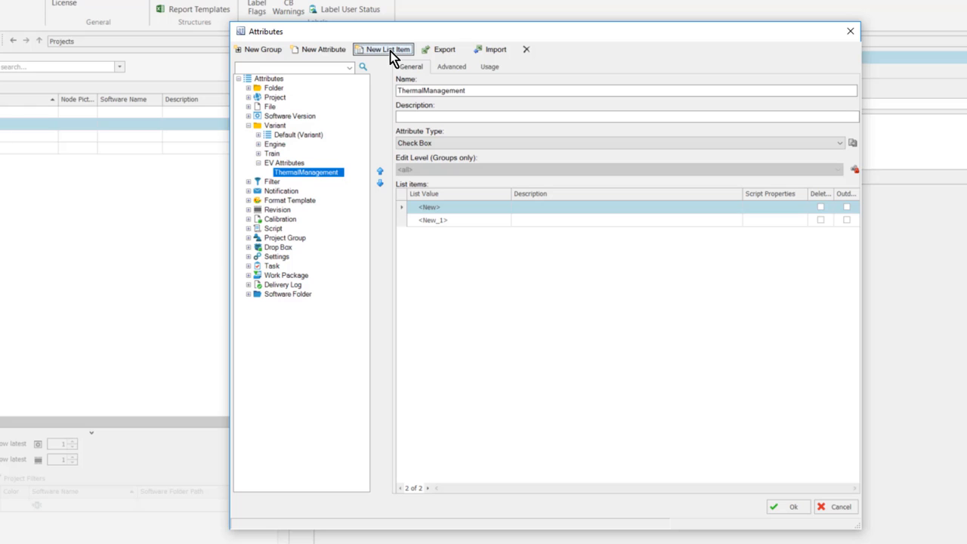
left_click(449, 208)
left_click_drag(449, 208, 385, 210)
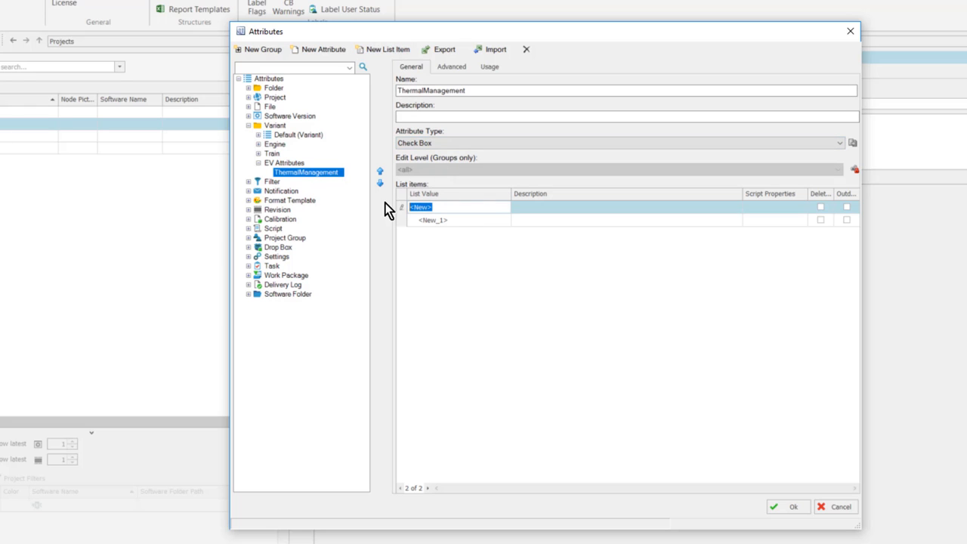
type("Active")
key("Return")
type("Passi")
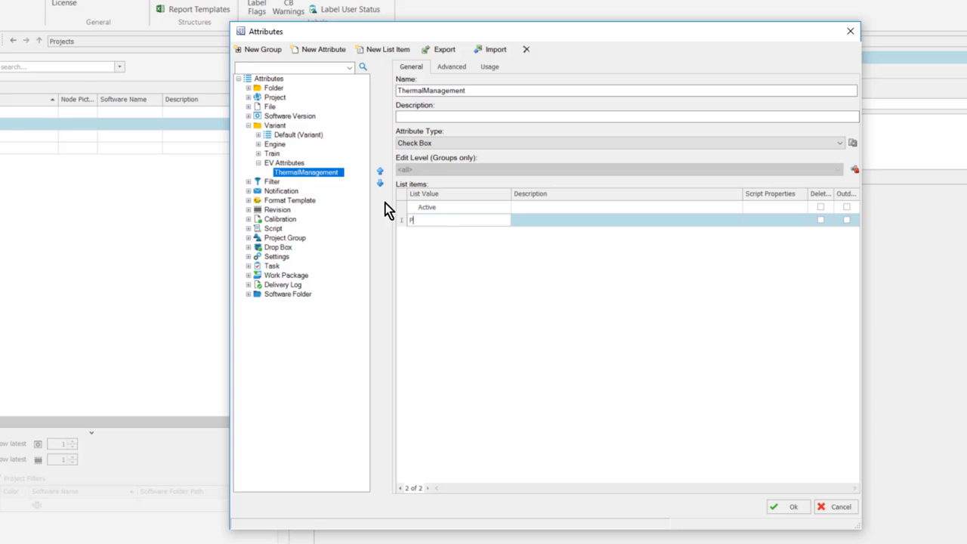
type("ve")
key("Return")
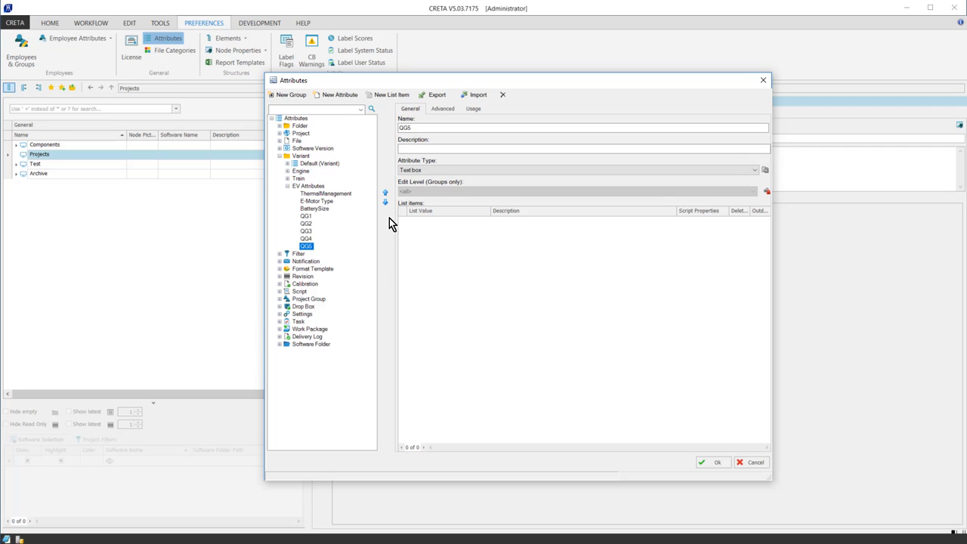
Show the advanced options of the QG5 attribute and save the attribute definitions.
left_click(442, 110)
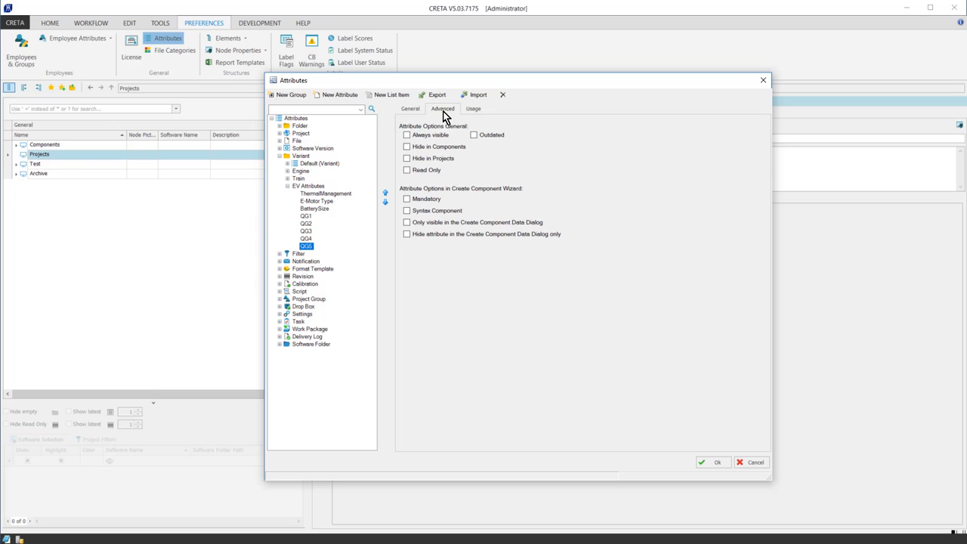
left_click(700, 466)
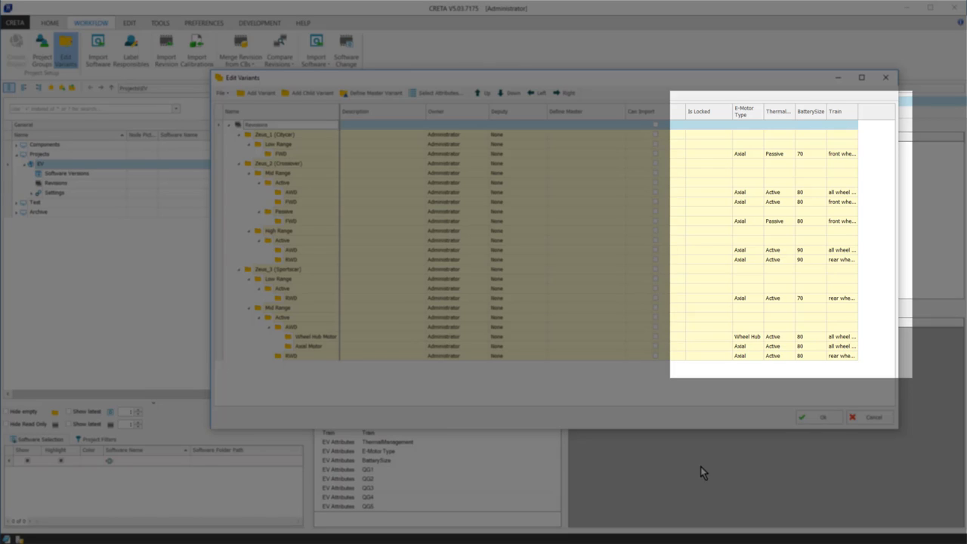
Accept the variant edits and expand the whole variant structure under the EV project's Revisions.
left_click(807, 422)
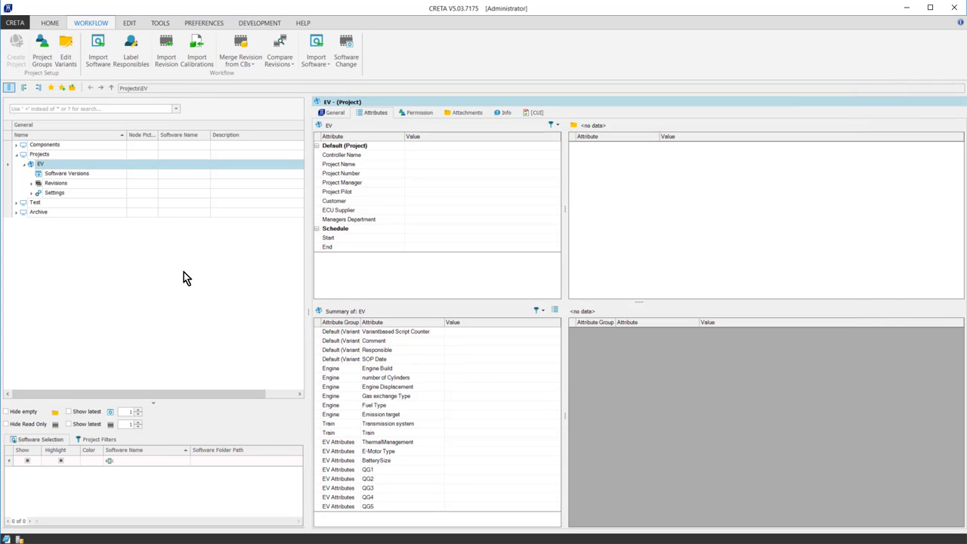
right_click(52, 184)
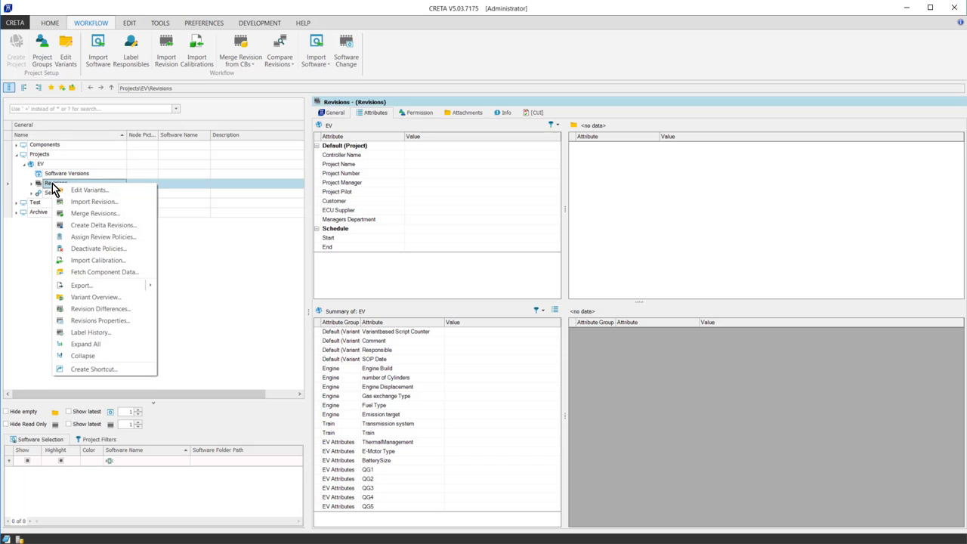
left_click(83, 344)
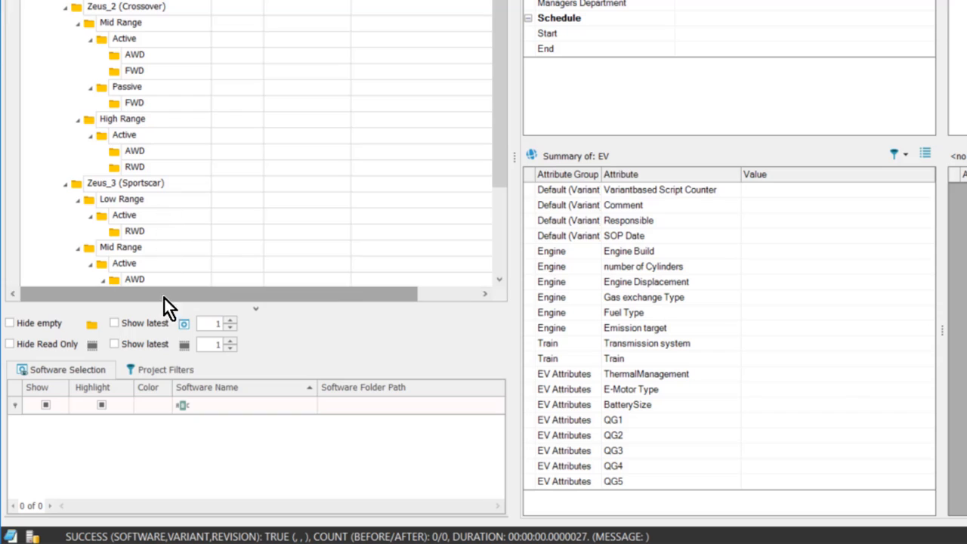
Start a new project filter for the EV project with the filter type Variant.
left_click(164, 369)
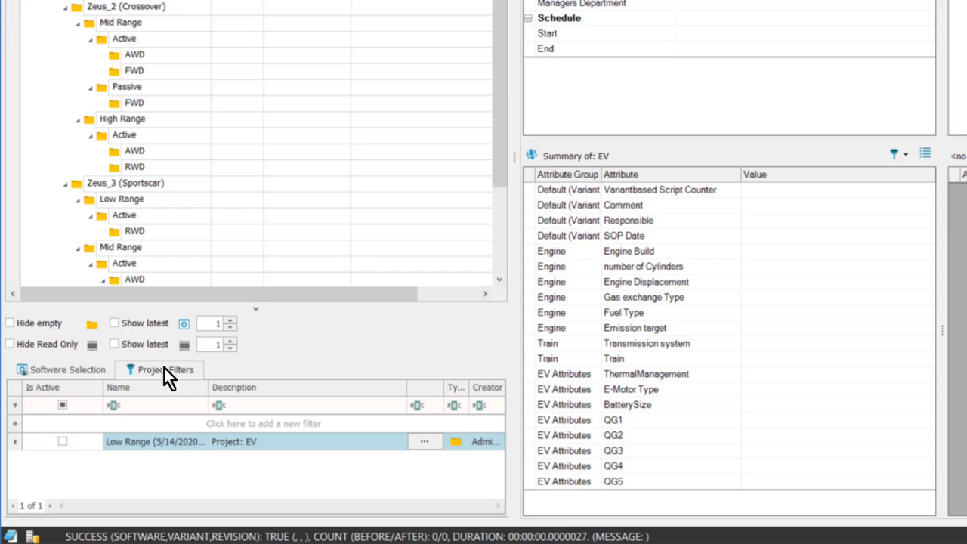
left_click(208, 423)
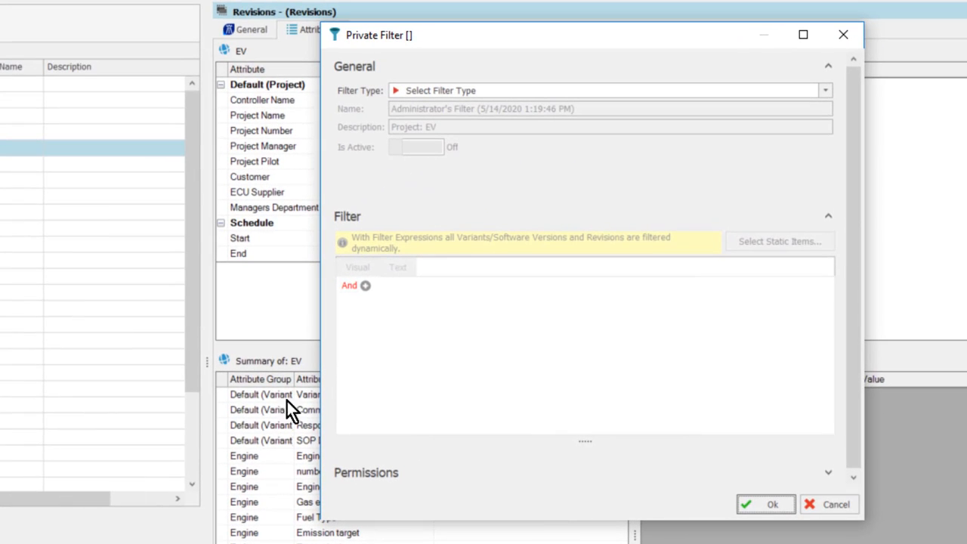
left_click(772, 93)
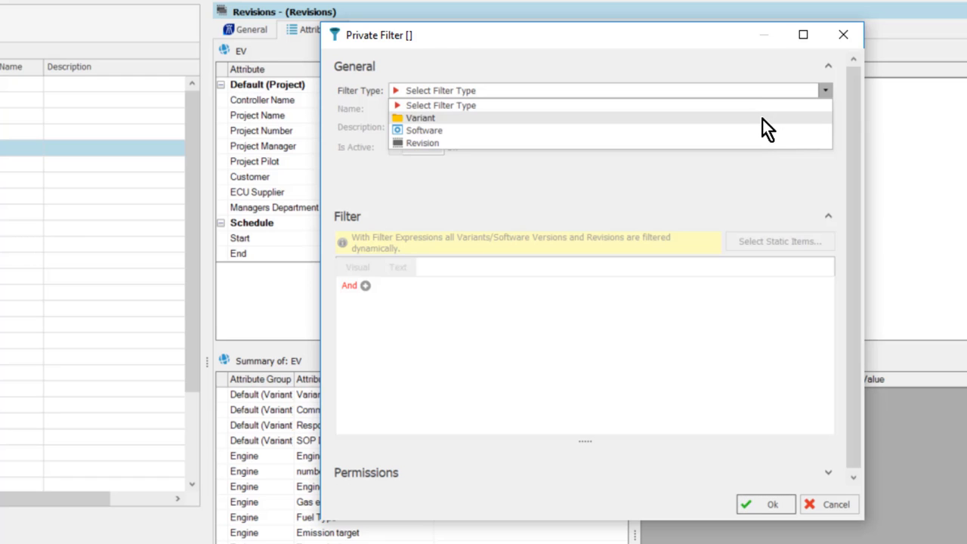
left_click(762, 120)
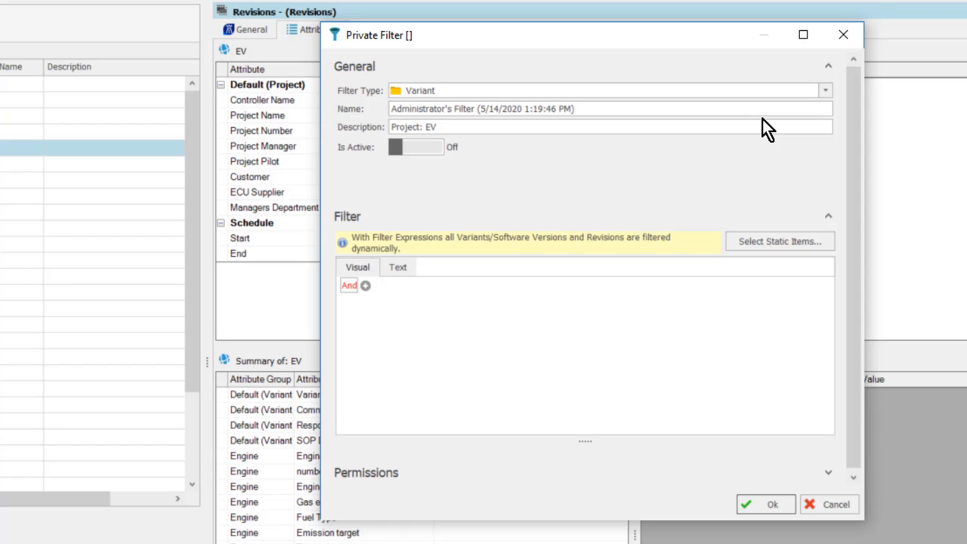
Add an Attributes condition to the filter that requires the attribute name to equal BatterySize.
left_click(367, 287)
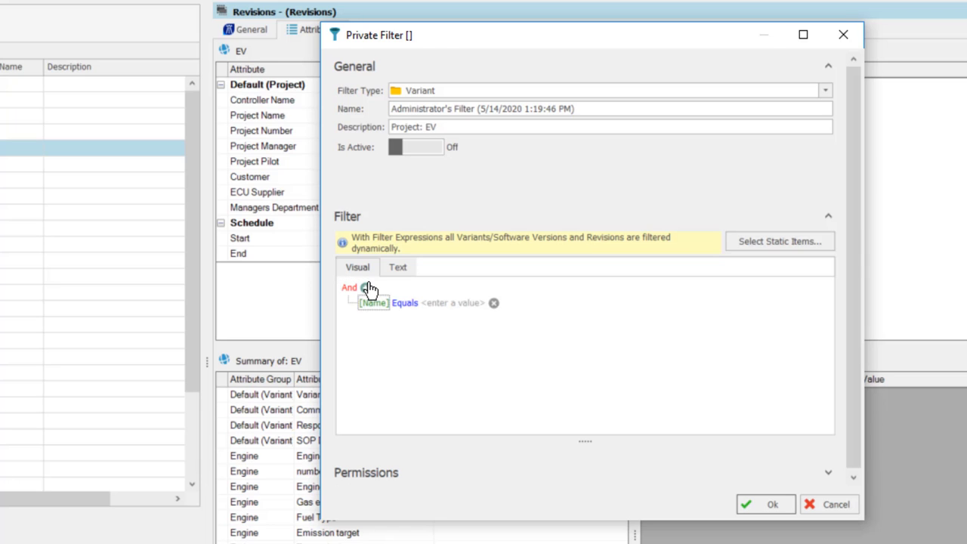
left_click(375, 303)
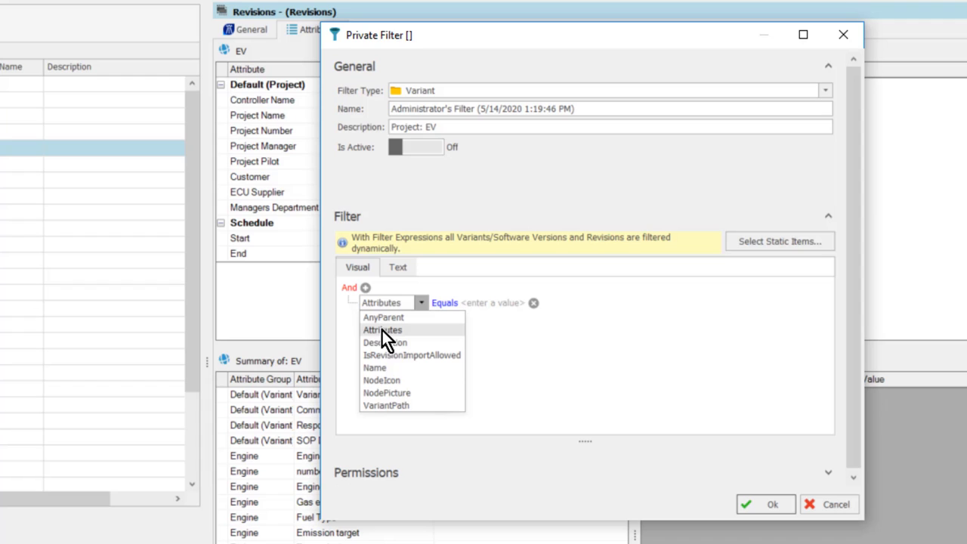
left_click(382, 330)
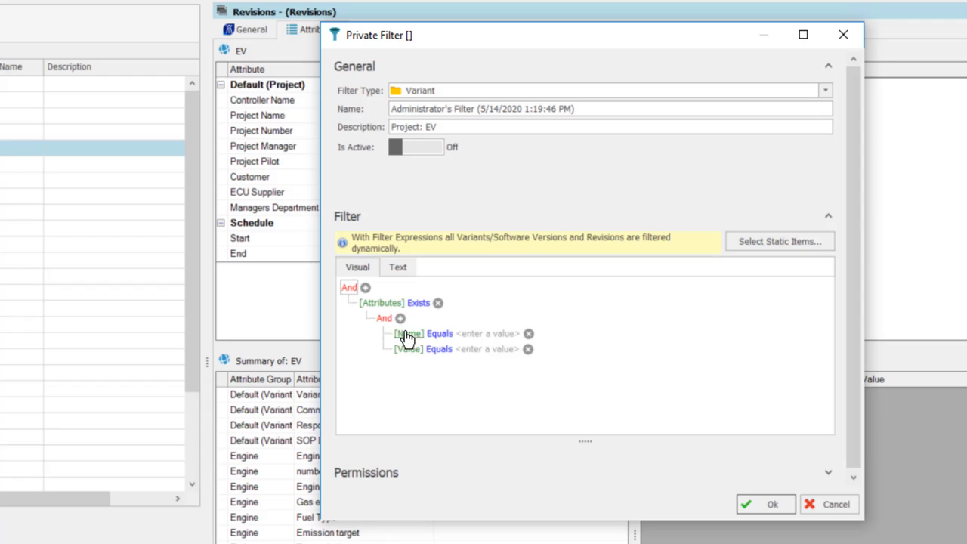
left_click(492, 336)
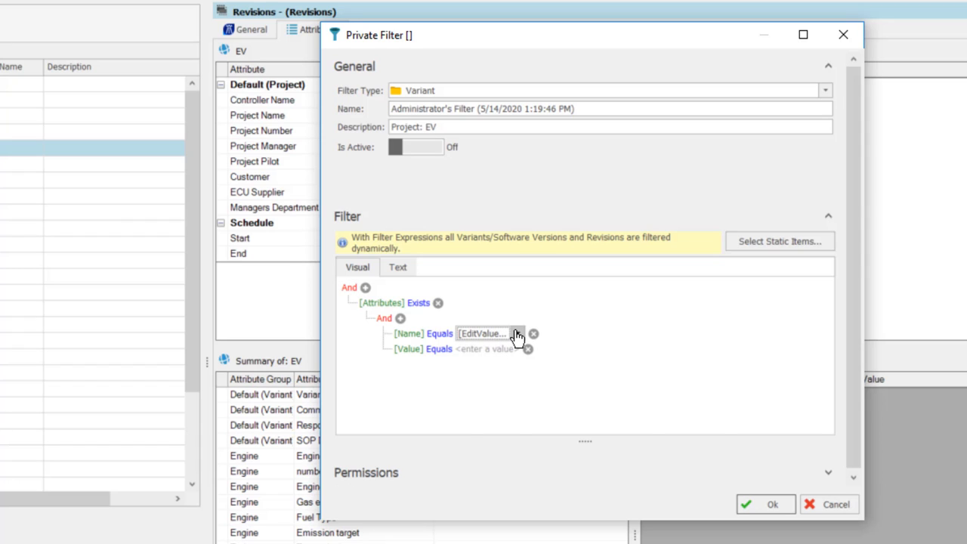
left_click(517, 334)
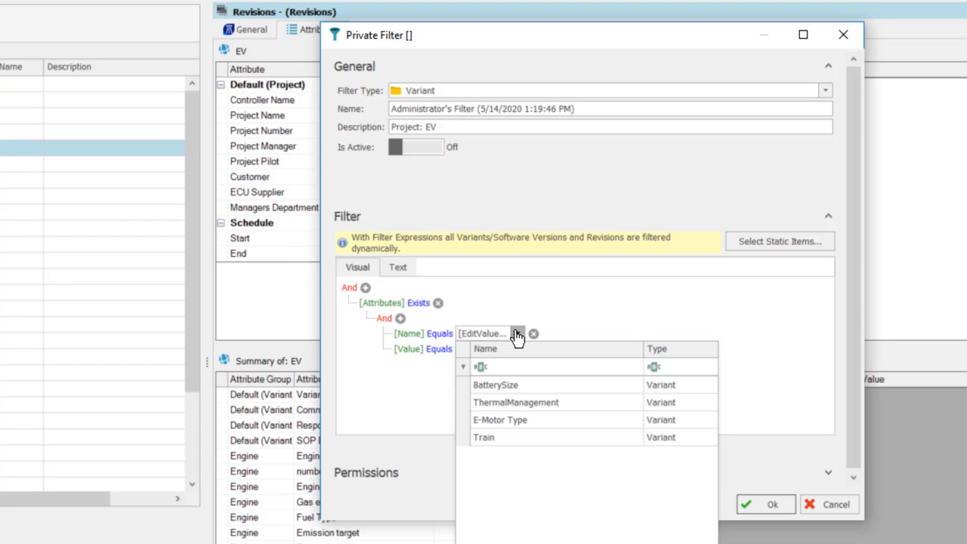
left_click(518, 385)
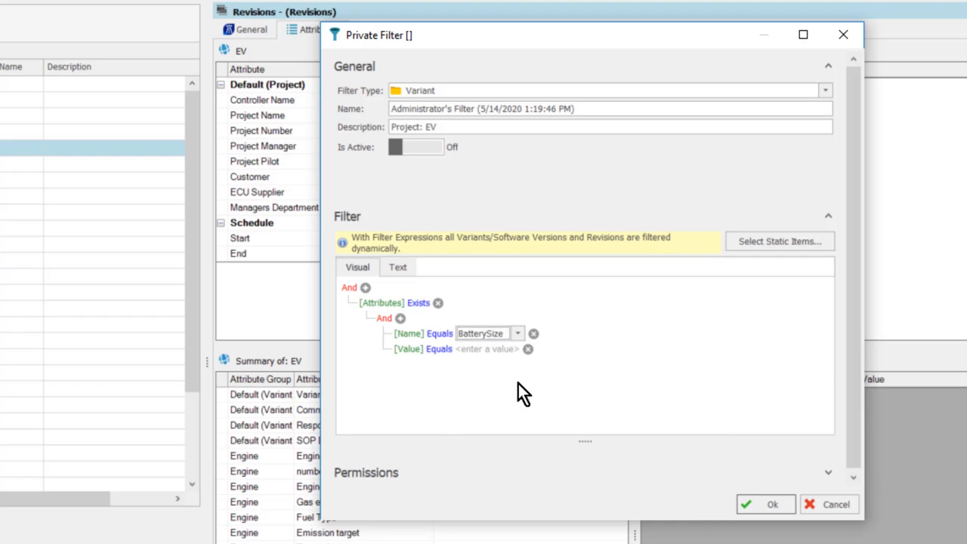
Limit the BatterySize condition to the value 80 and check the filter expression in its text form.
left_click(497, 352)
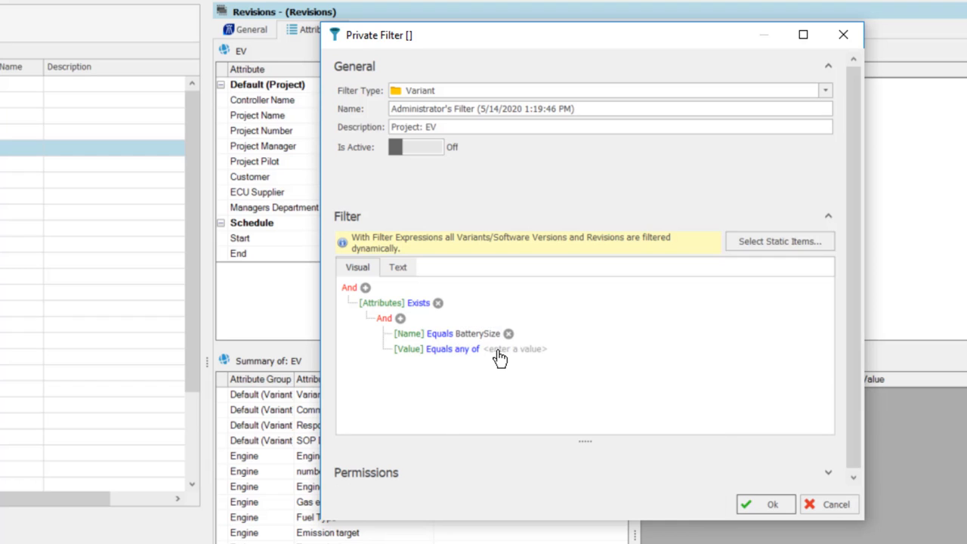
left_click(499, 353)
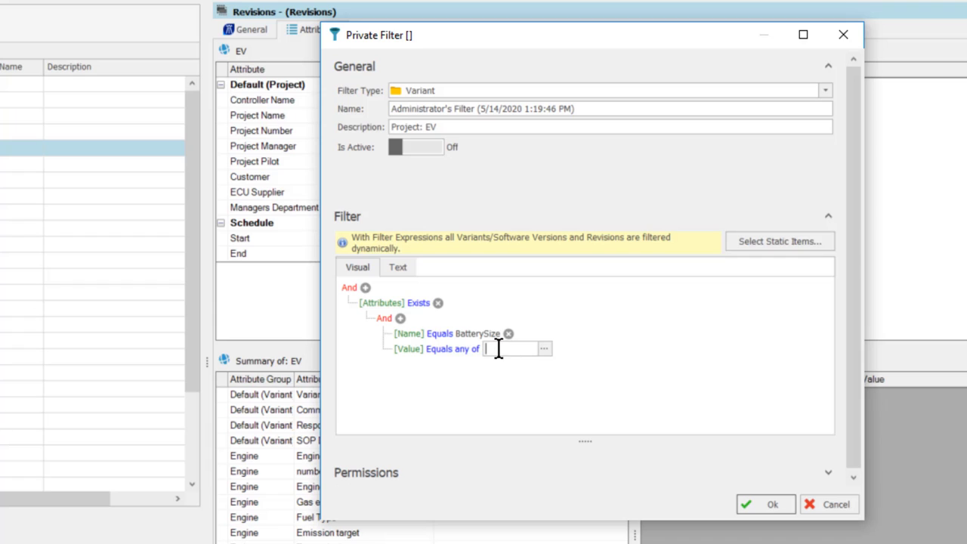
left_click(545, 352)
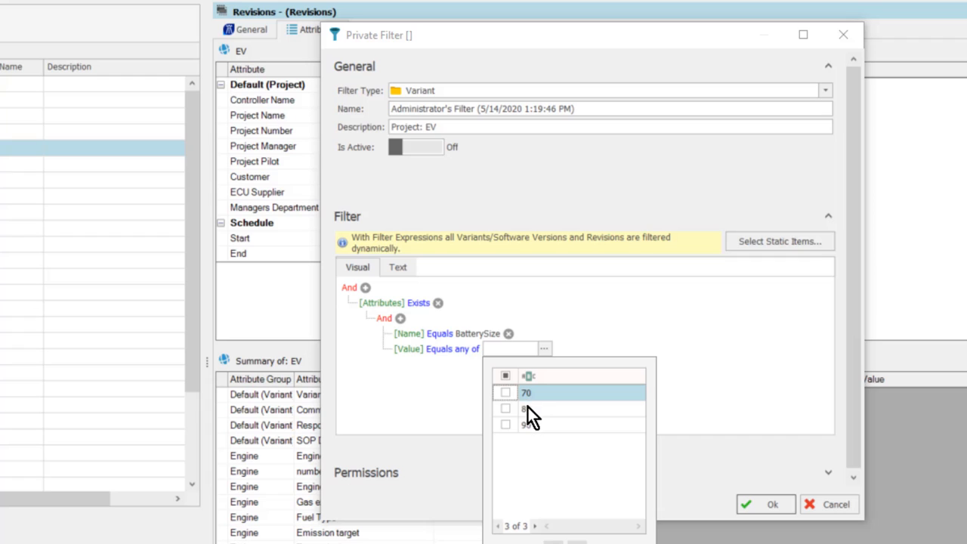
left_click(508, 409)
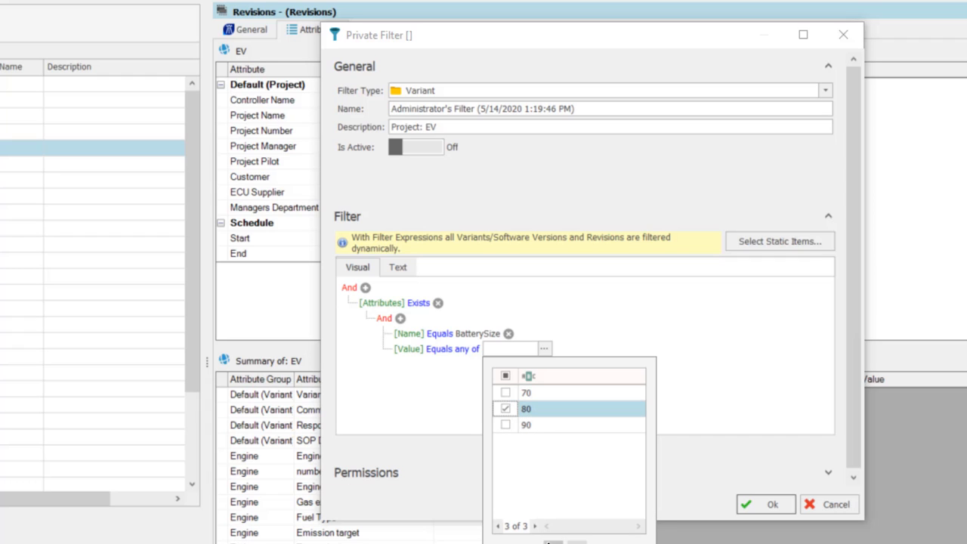
left_click(552, 539)
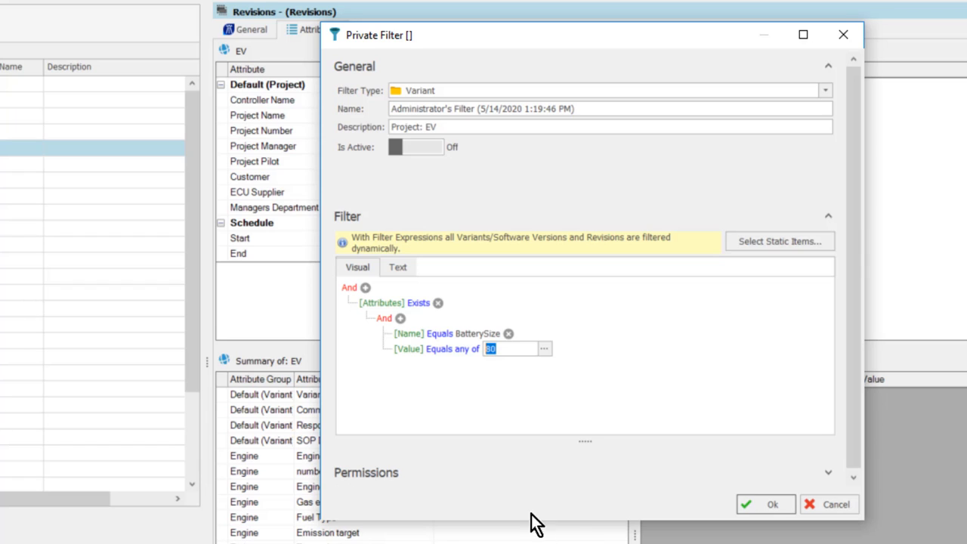
left_click(398, 268)
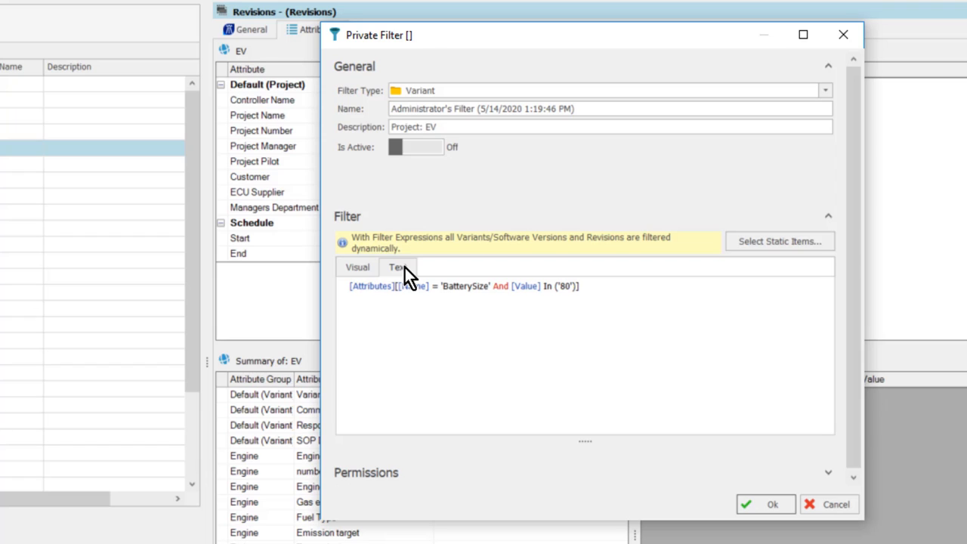
left_click(373, 268)
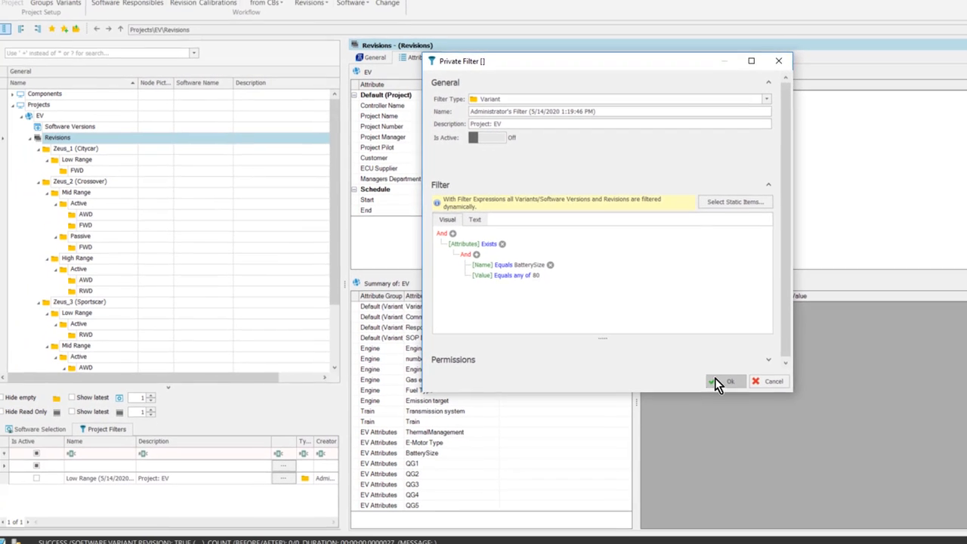
Save the BatterySize 80 variant filter and activate the Low Range filter in the EV project's filter list.
left_click(715, 380)
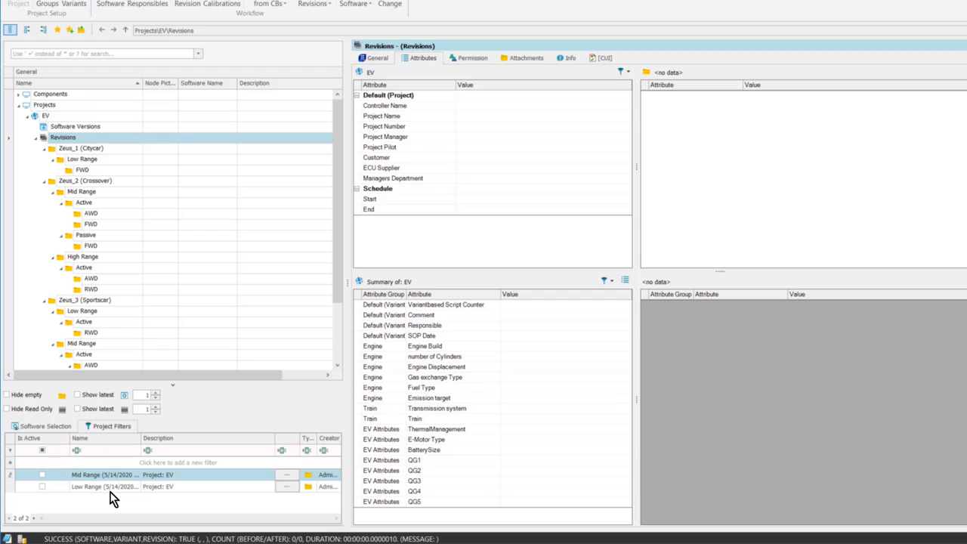
left_click(42, 487)
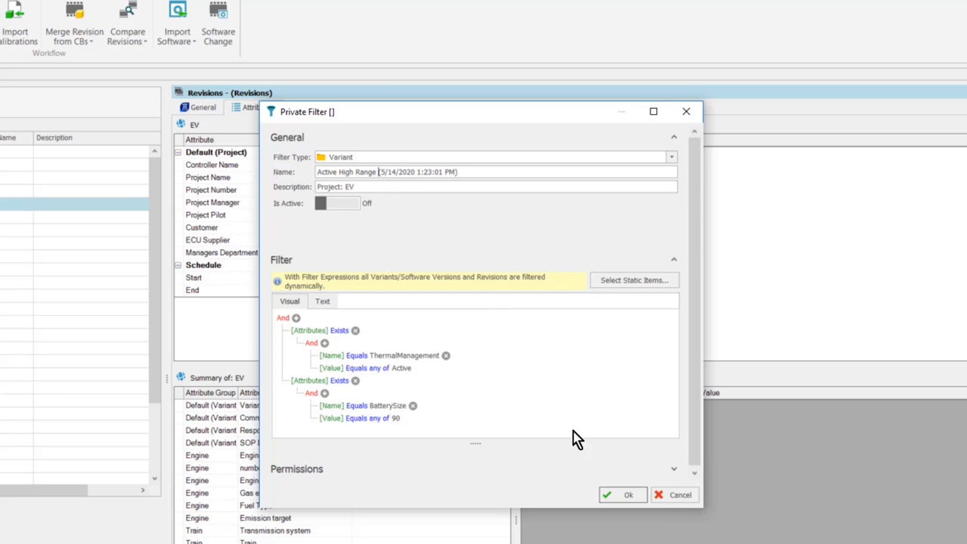
Save the Active High Range variant filter that requires ThermalManagement Active and BatterySize 90.
left_click(617, 497)
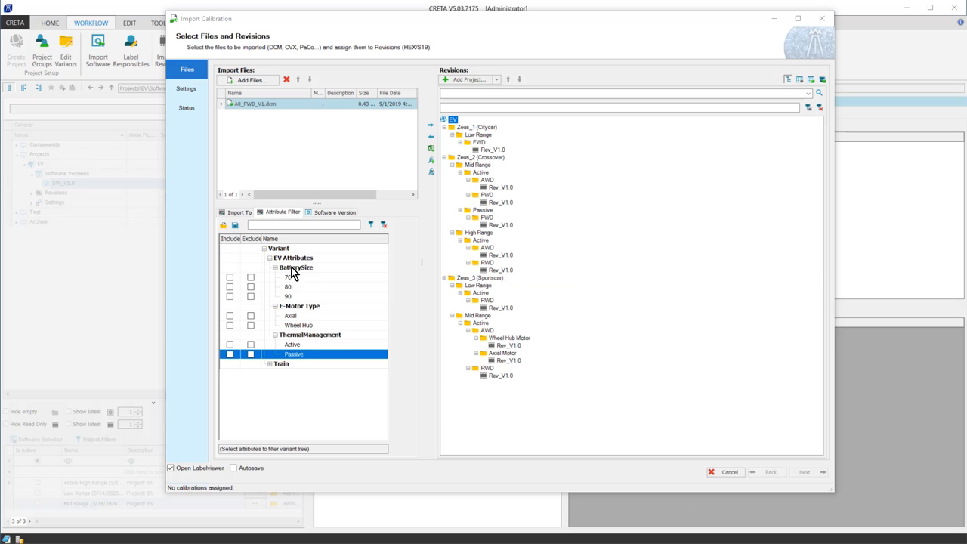
Try including battery sizes 70, 80 and 90 in the calibration import's attribute filter and clear them again.
left_click(229, 277)
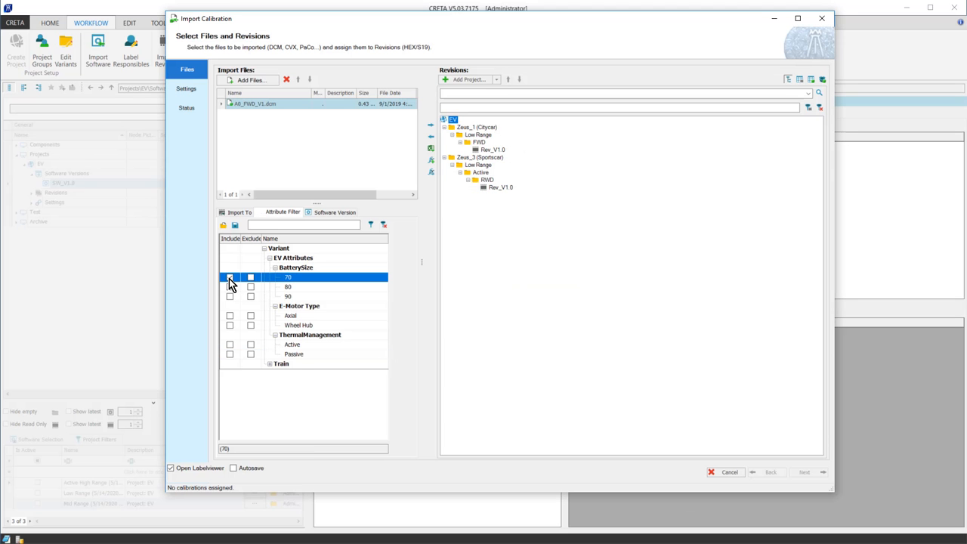
left_click(230, 288)
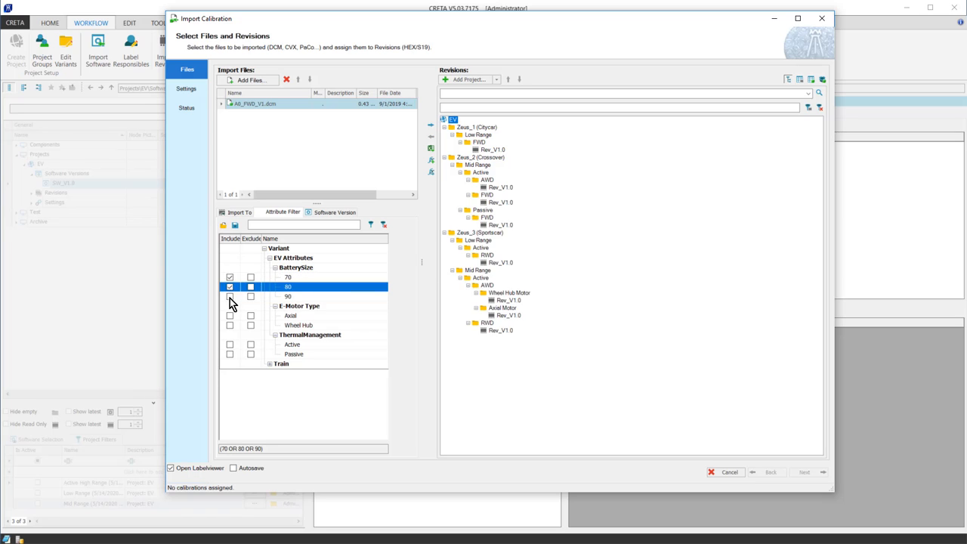
left_click(230, 297)
left_click(230, 297)
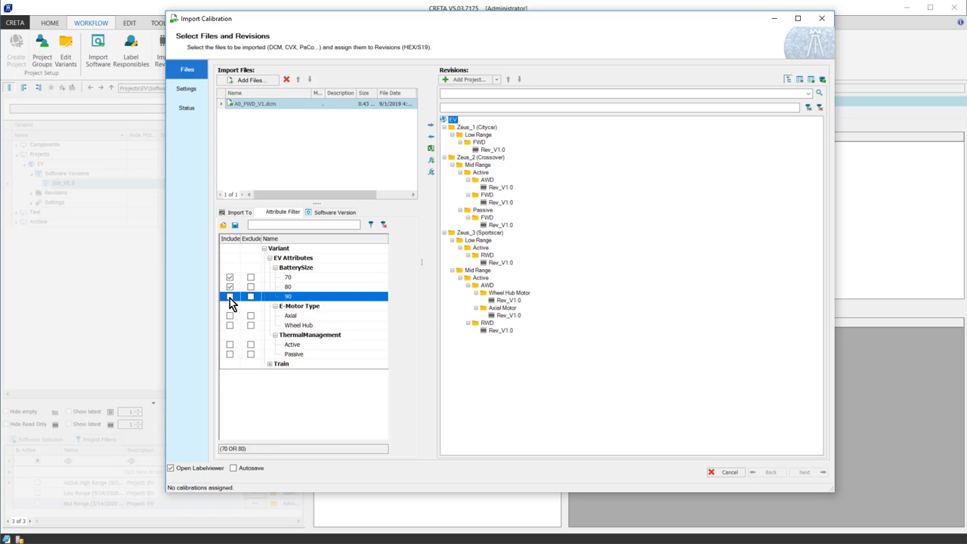
left_click(230, 288)
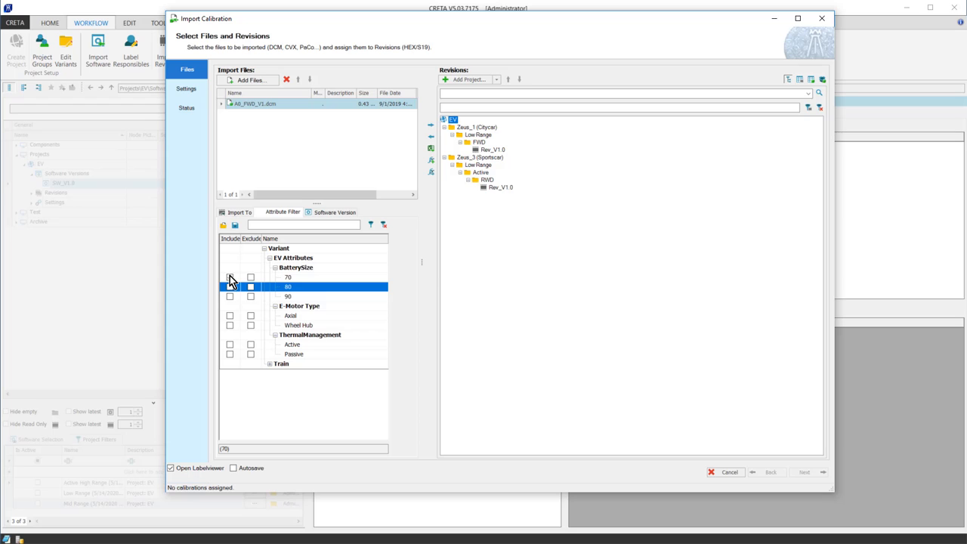
left_click(230, 277)
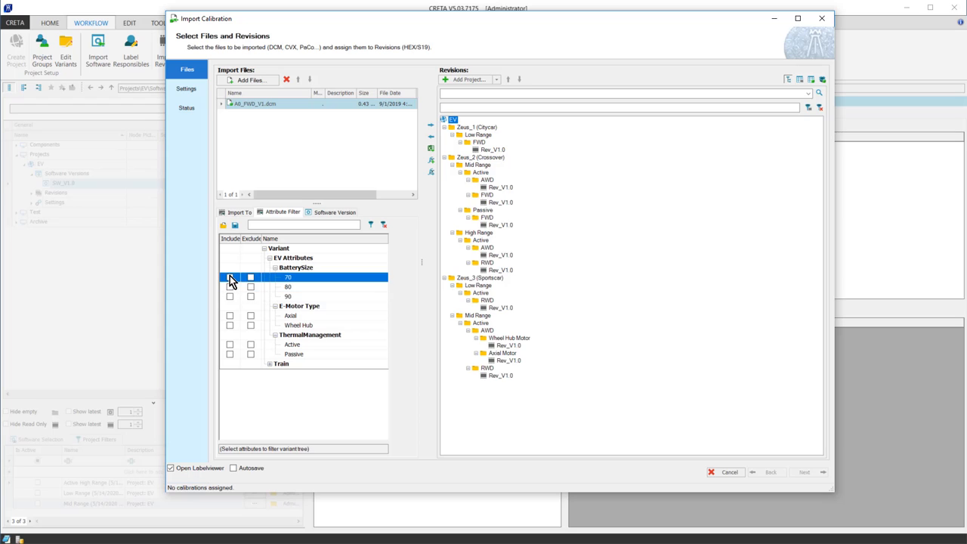
Try including the E-Motor Types Axial and Wheel Hub in the attribute filter and clear them again.
left_click(229, 315)
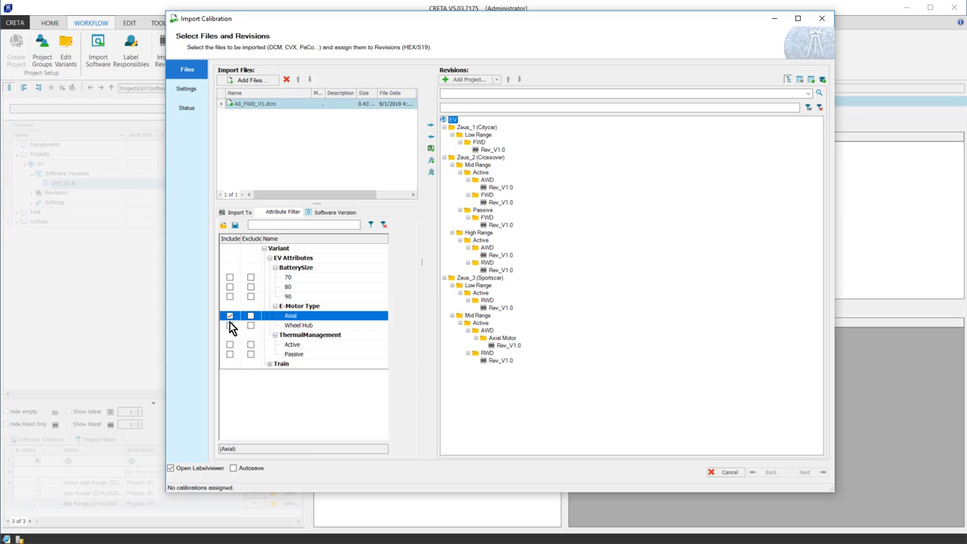
left_click(230, 326)
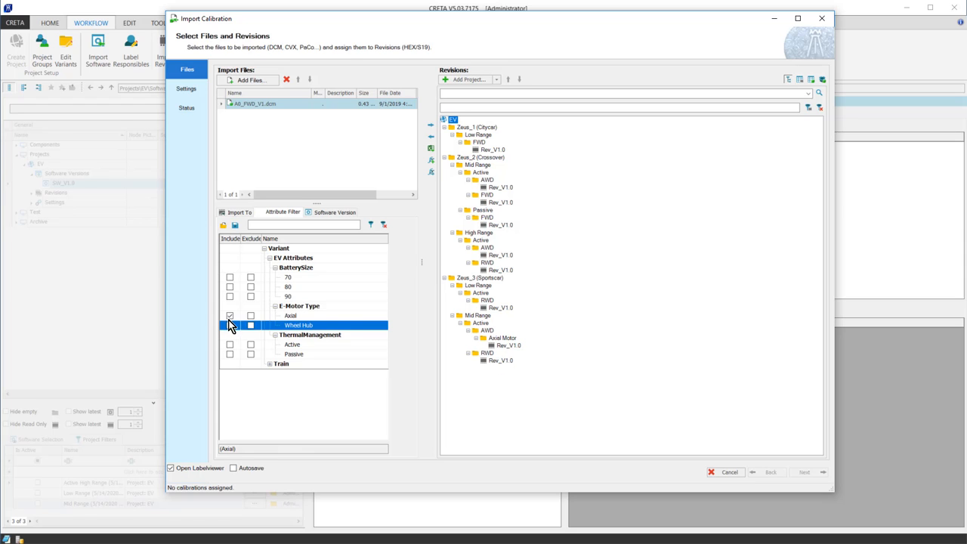
left_click(230, 316)
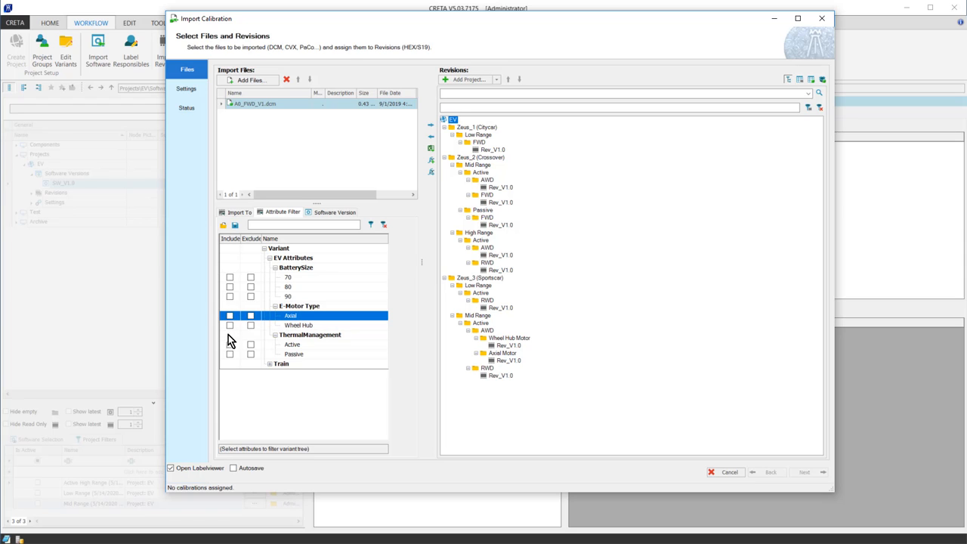
Try including ThermalManagement Active and Passive in the attribute filter and clear both values again.
left_click(229, 344)
left_click(229, 354)
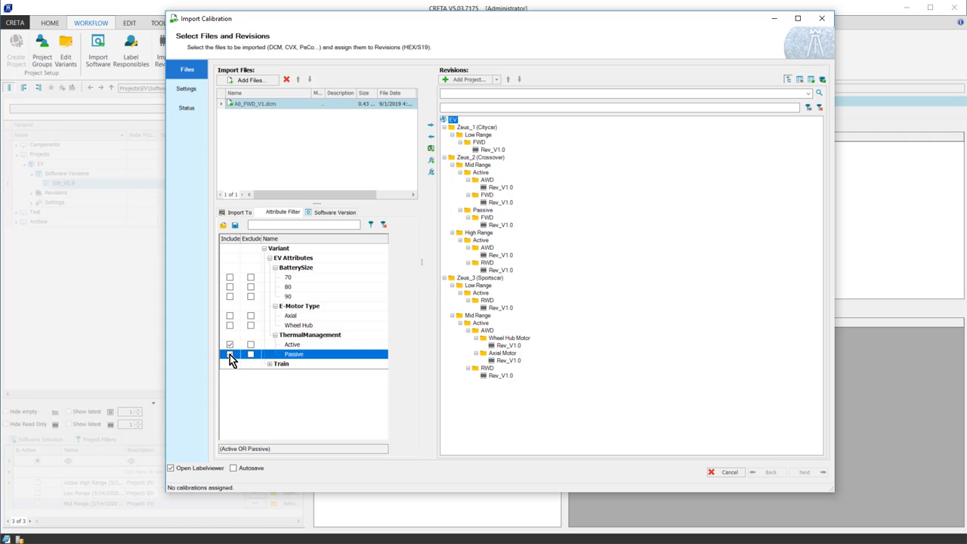
left_click(229, 354)
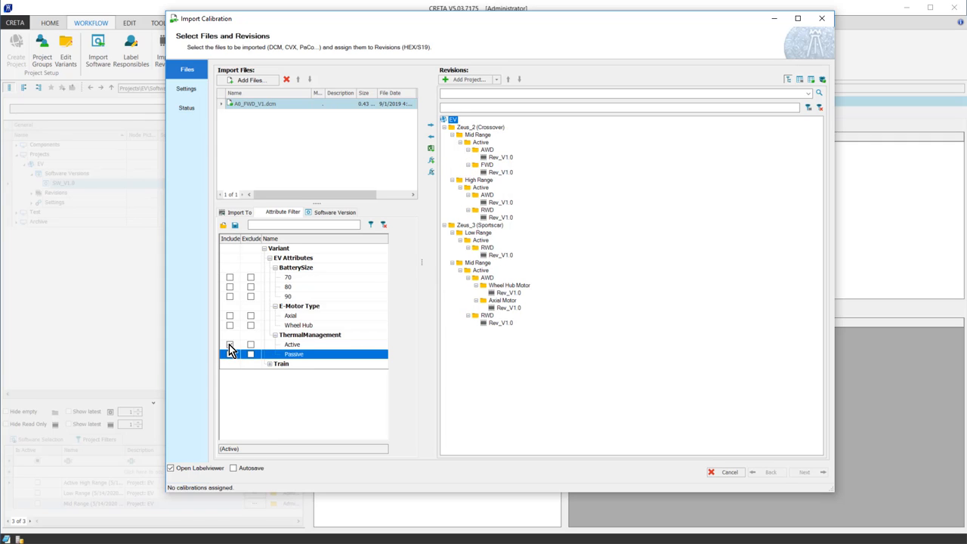
left_click(230, 345)
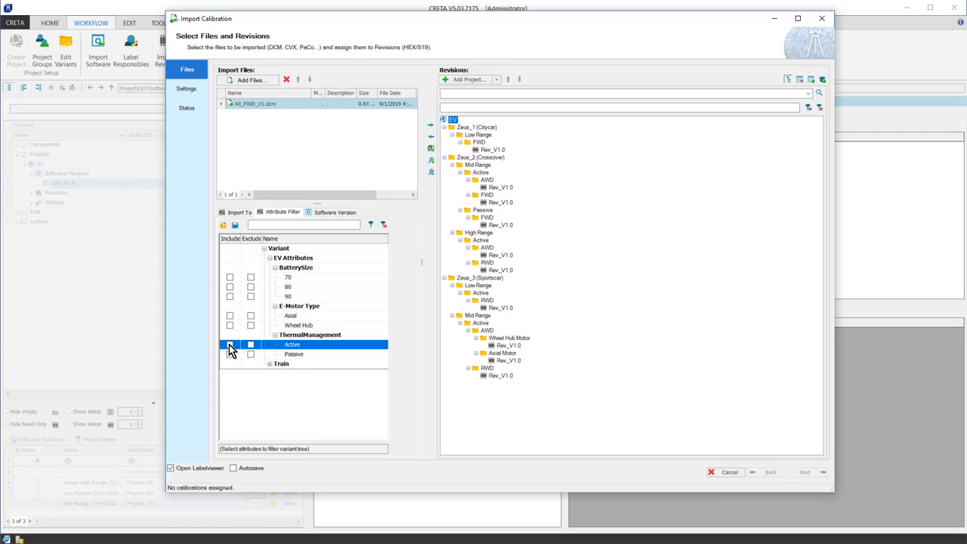
Filter the revisions to ThermalManagement Active and assign A0_FWD_V1.dcm to all revisions that remain in the EV tree.
left_click(229, 346)
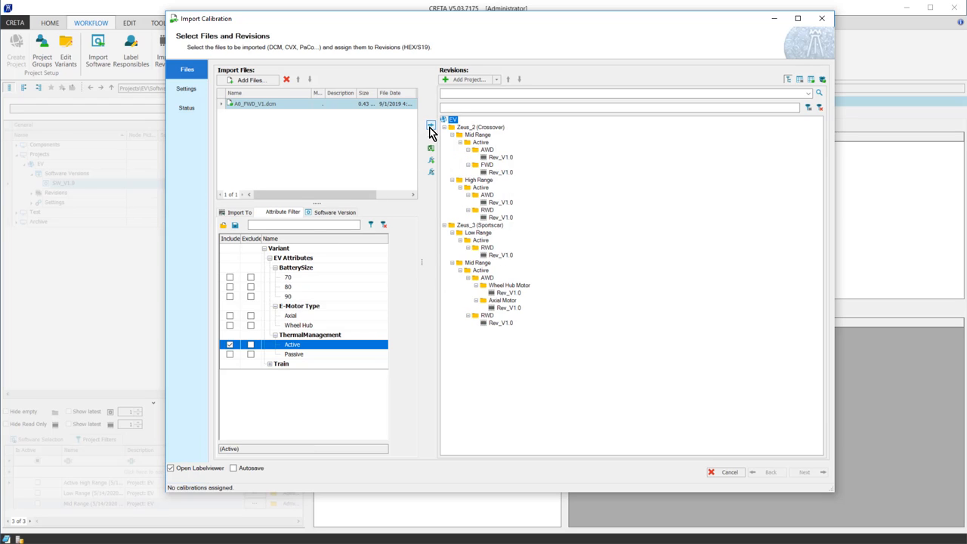
left_click(430, 127)
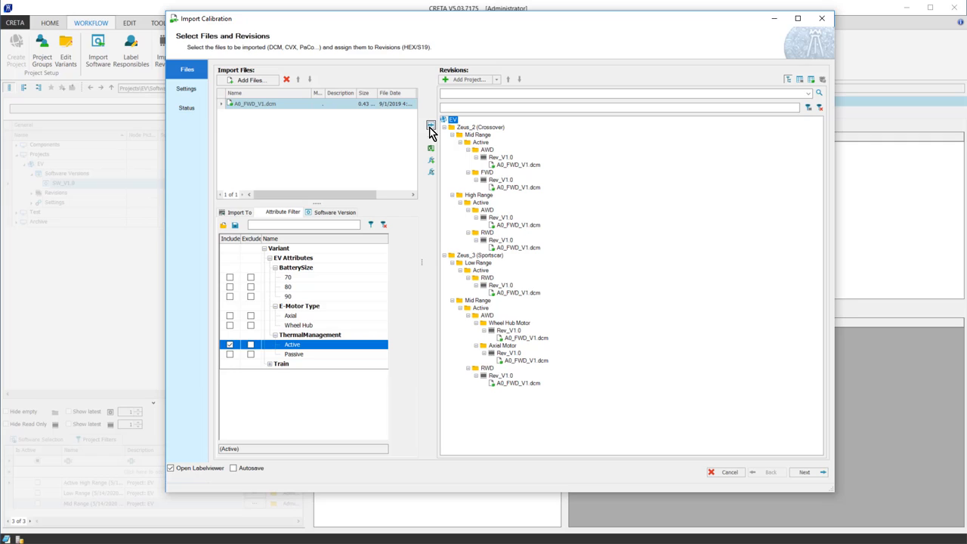